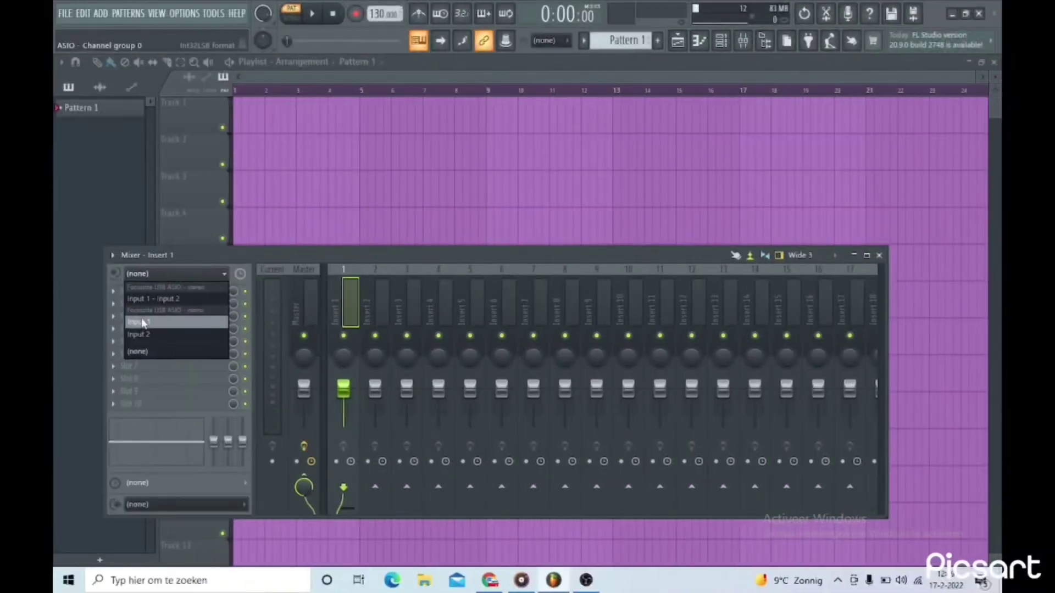
Set Insert 1's audio input to microphone Input 1 and open the effect plugin list
click(142, 323)
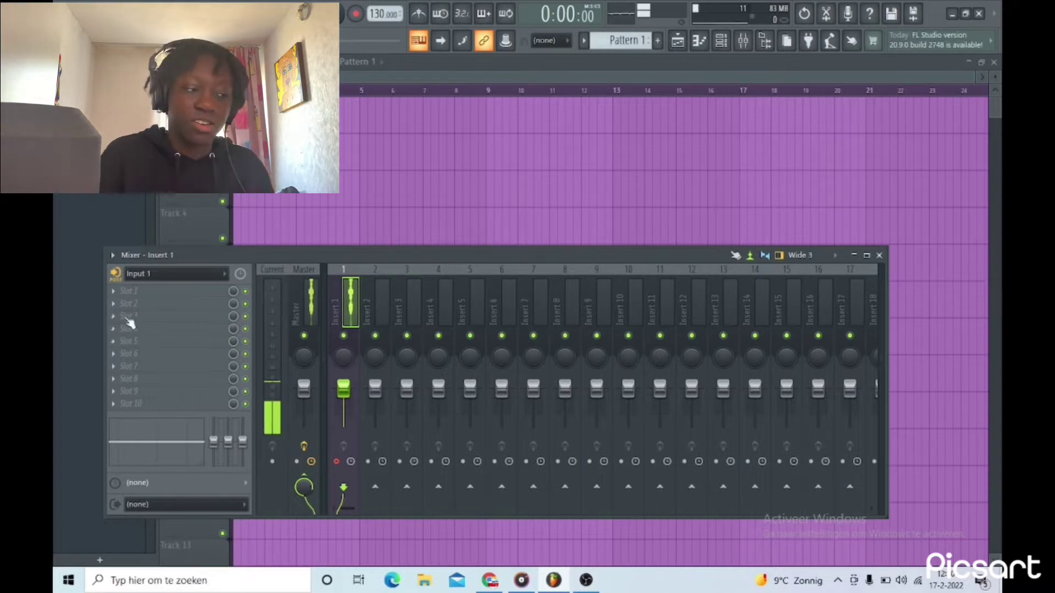
click(240, 273)
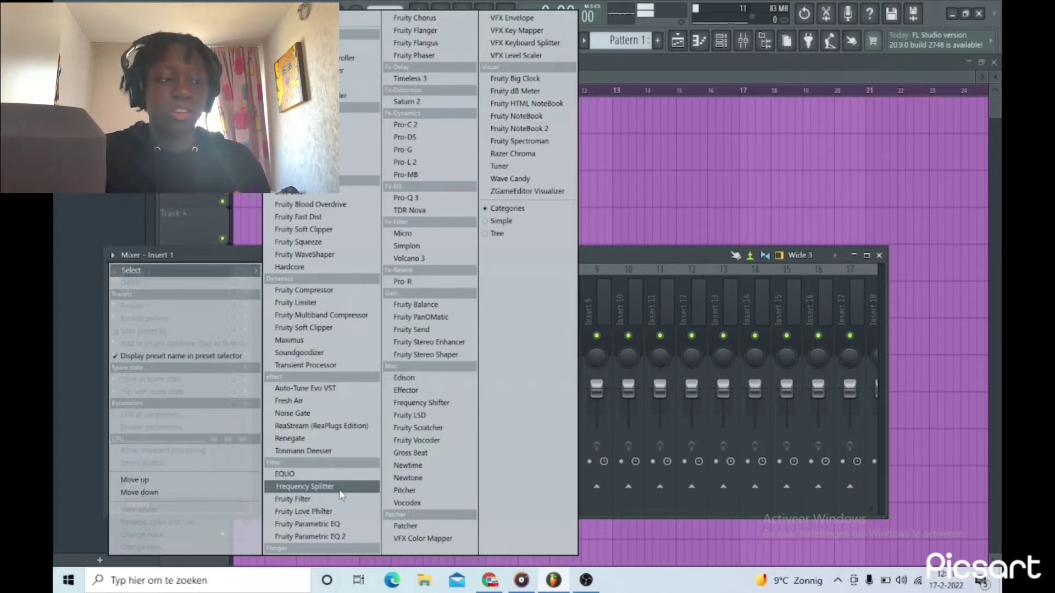
mouse_move(182, 271)
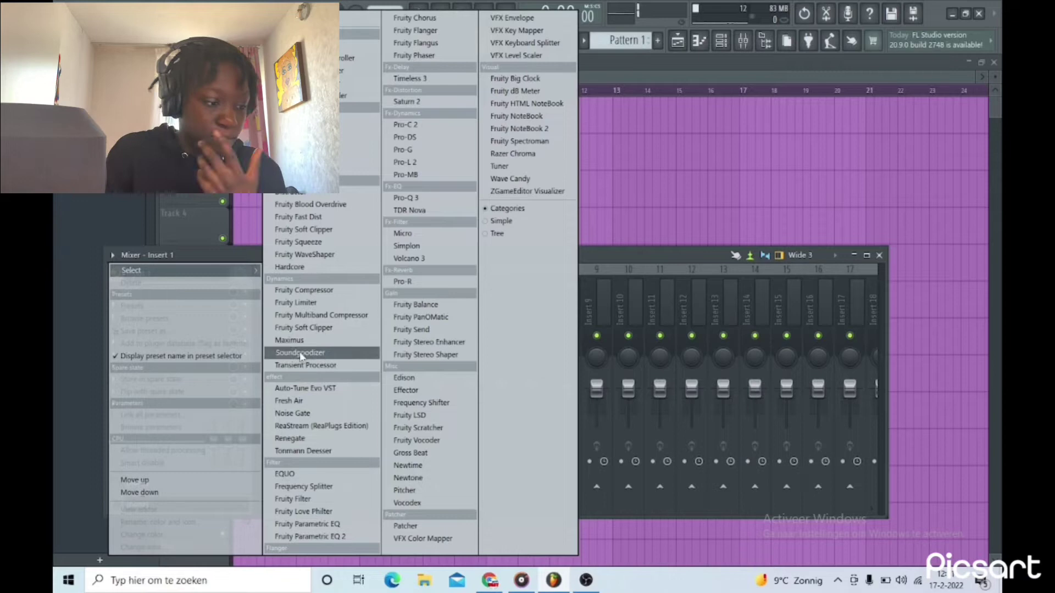
Load Fruity Limiter from Dynamics into Insert 1's first effect slot
click(699, 245)
click(185, 303)
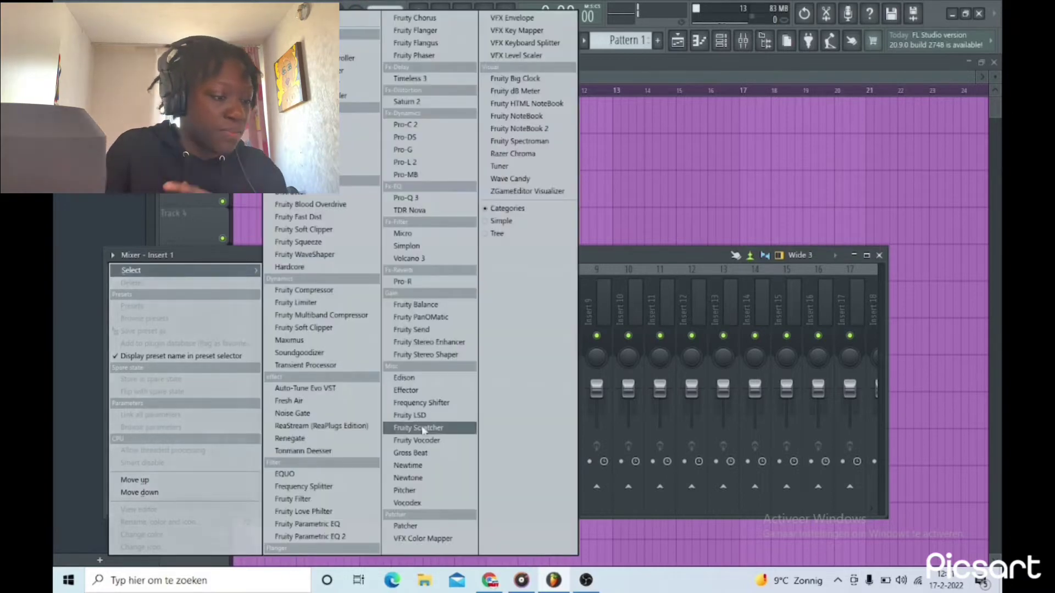
click(312, 302)
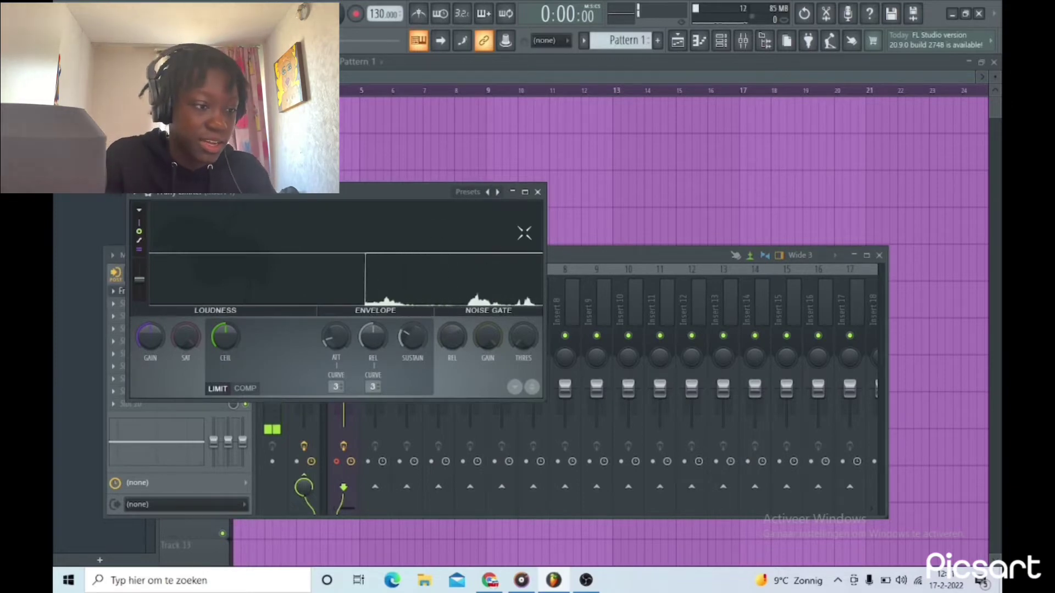
Restore the Fruity Limiter window to floating size and resize it beside the mixer
click(525, 192)
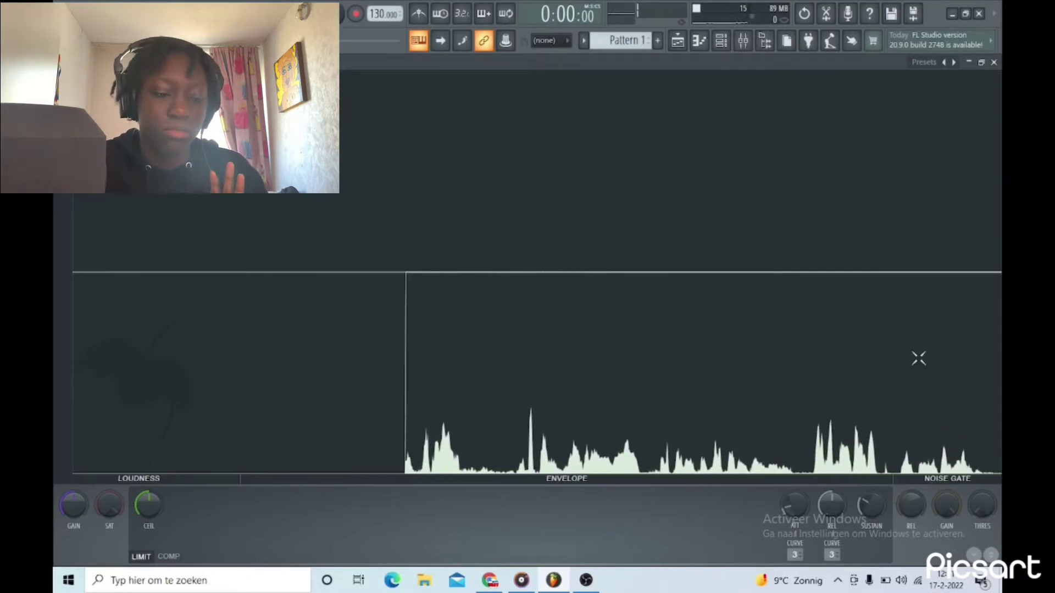
click(981, 63)
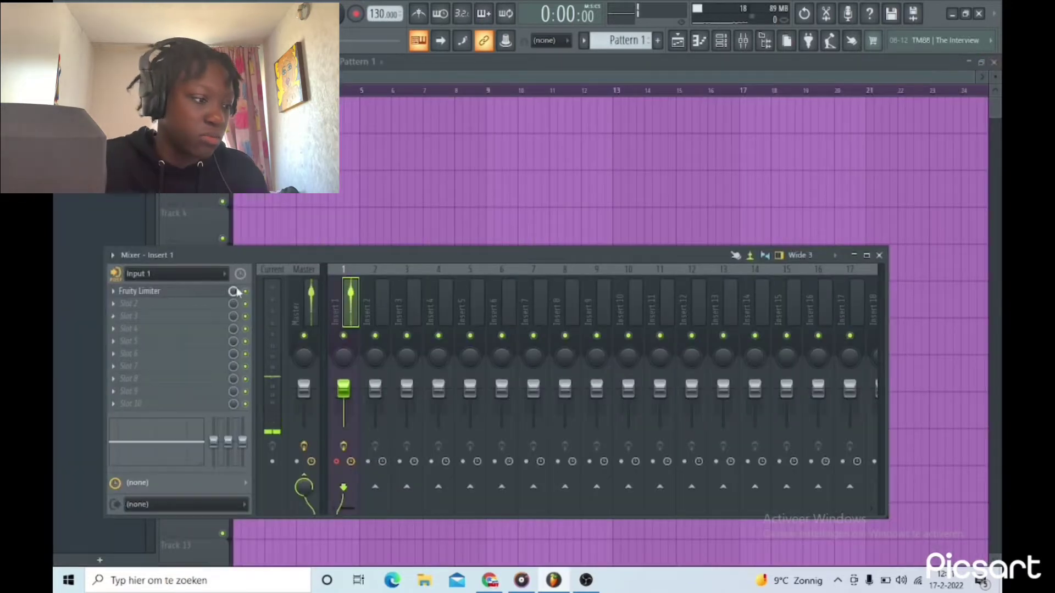
click(216, 294)
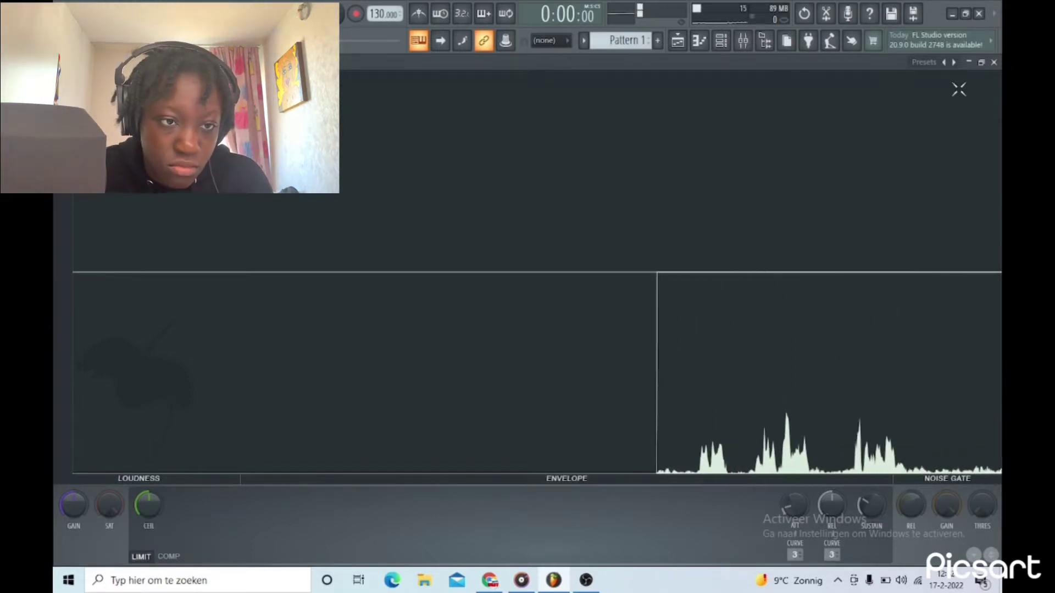
click(993, 62)
drag(853, 198, 592, 124)
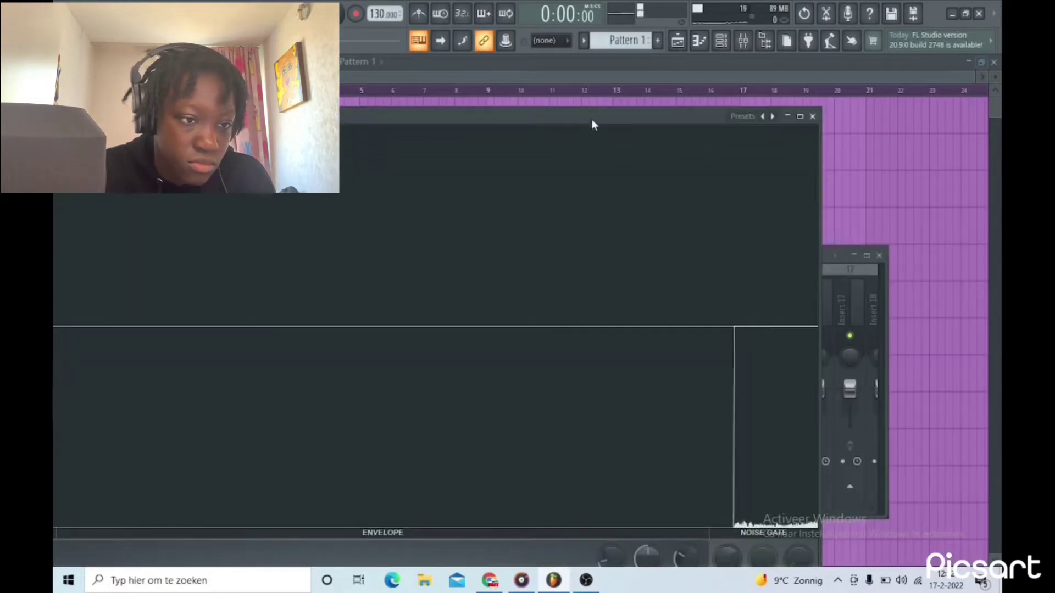
drag(826, 138, 485, 134)
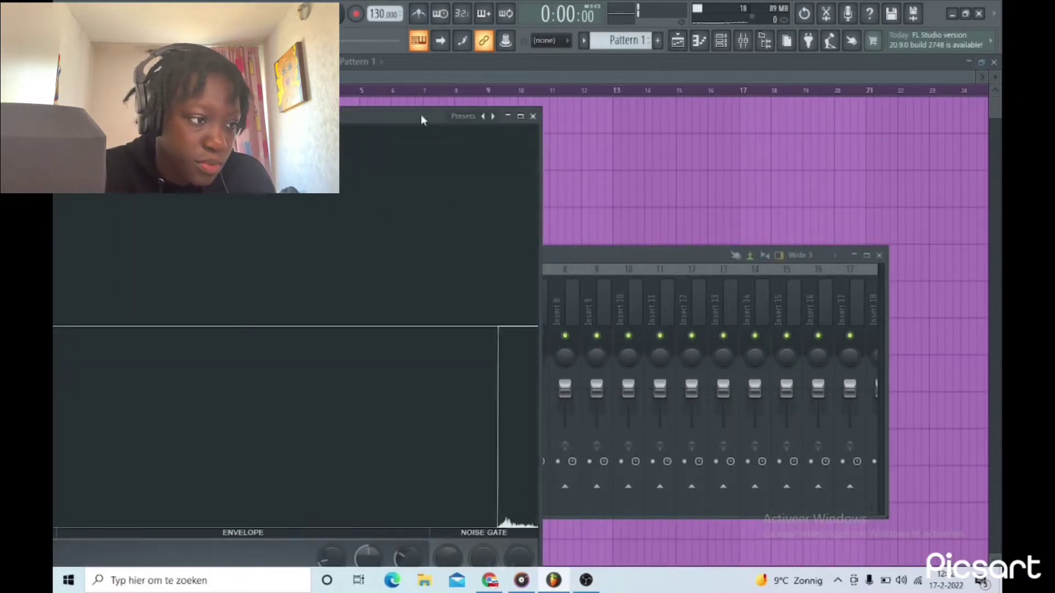
Move and enlarge the limiter window, then turn the NOISE GATE THRES knob down
drag(420, 120, 574, 44)
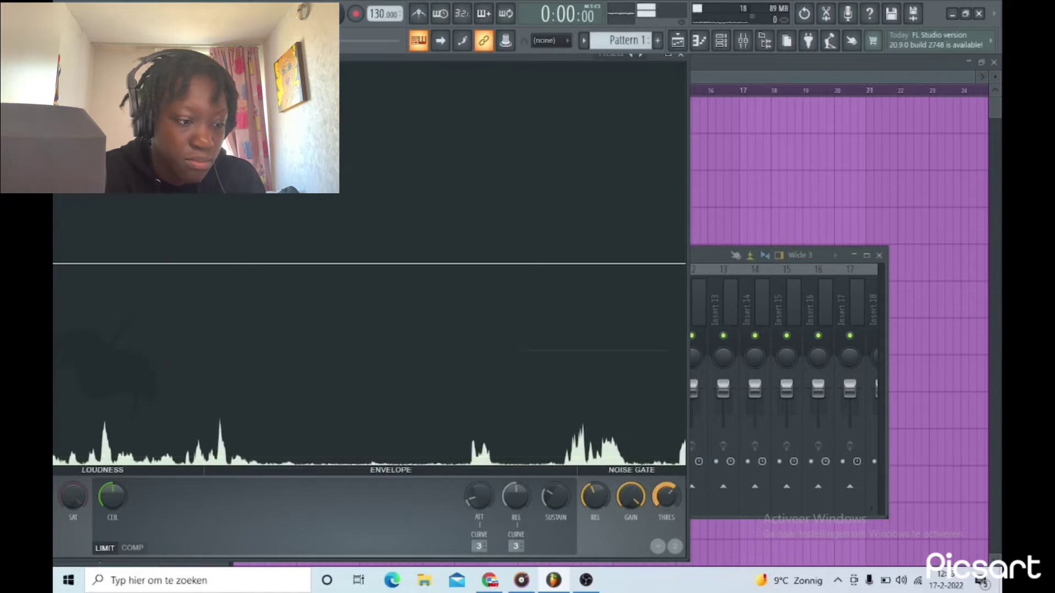
drag(666, 495, 666, 511)
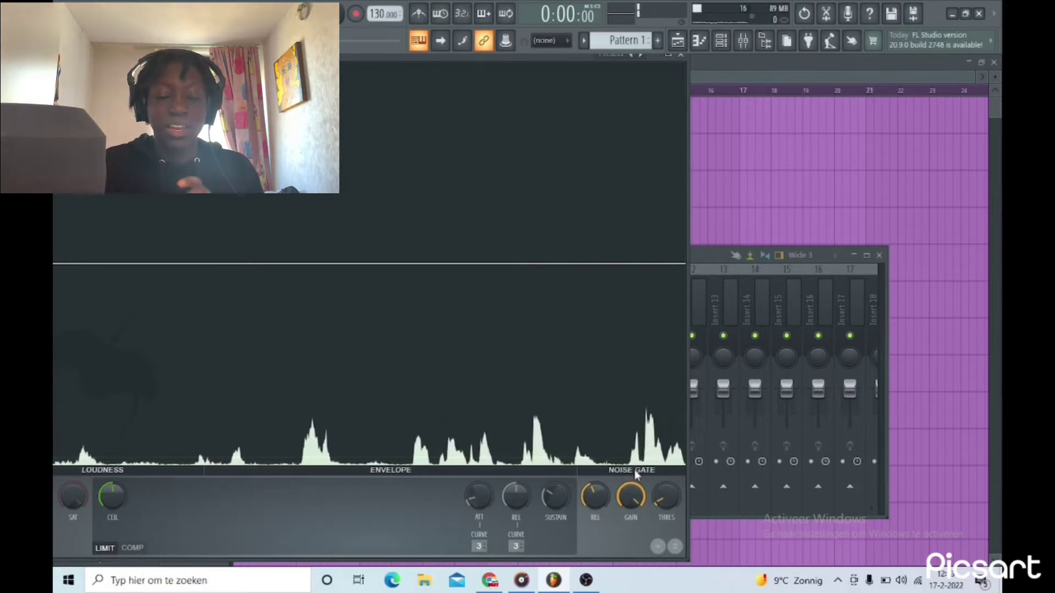
Turn the NOISE GATE GAIN knob down, raise REL, and close the limiter window
drag(630, 495, 642, 527)
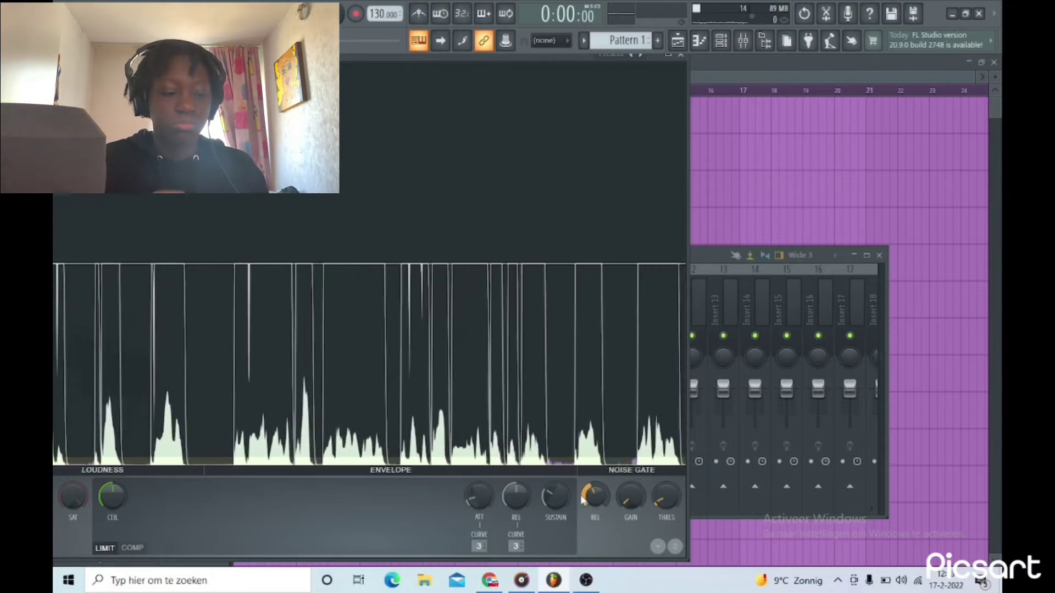
mouse_move(632, 495)
mouse_down()
mouse_move(632, 507)
mouse_move(632, 487)
mouse_up()
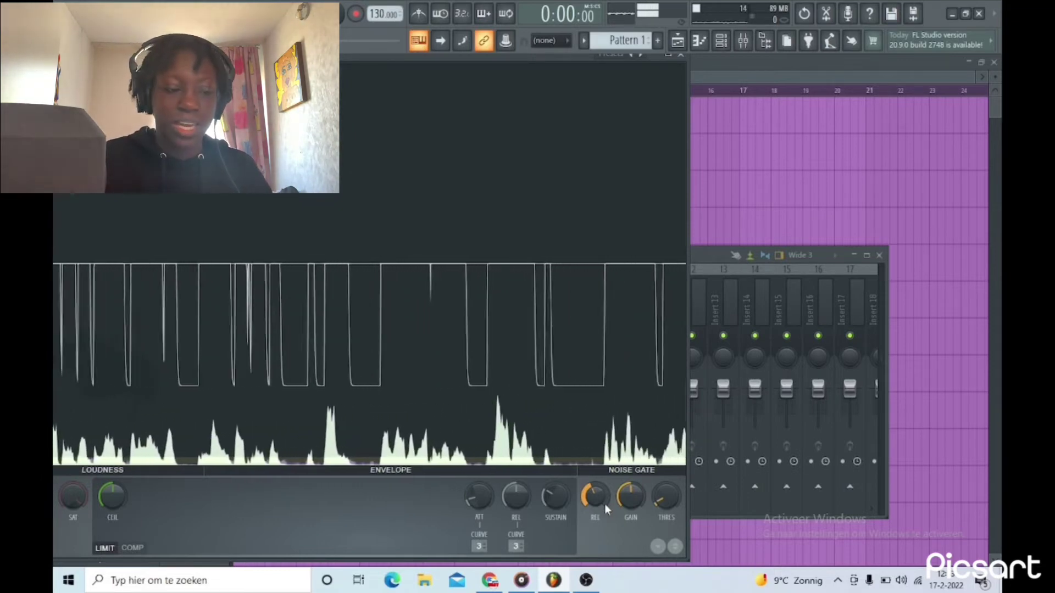
drag(604, 504, 604, 486)
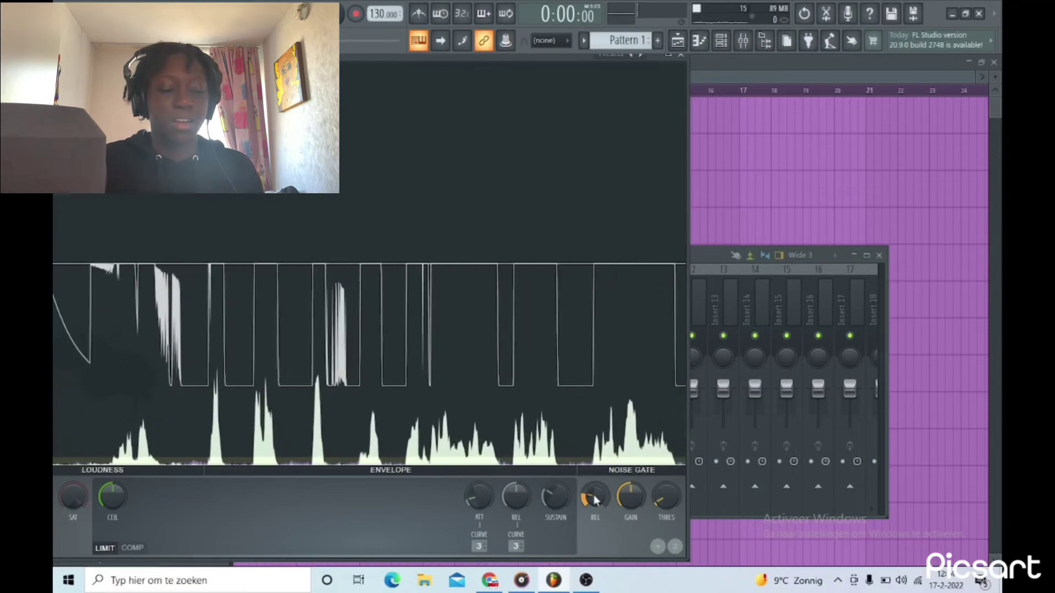
drag(594, 498, 593, 492)
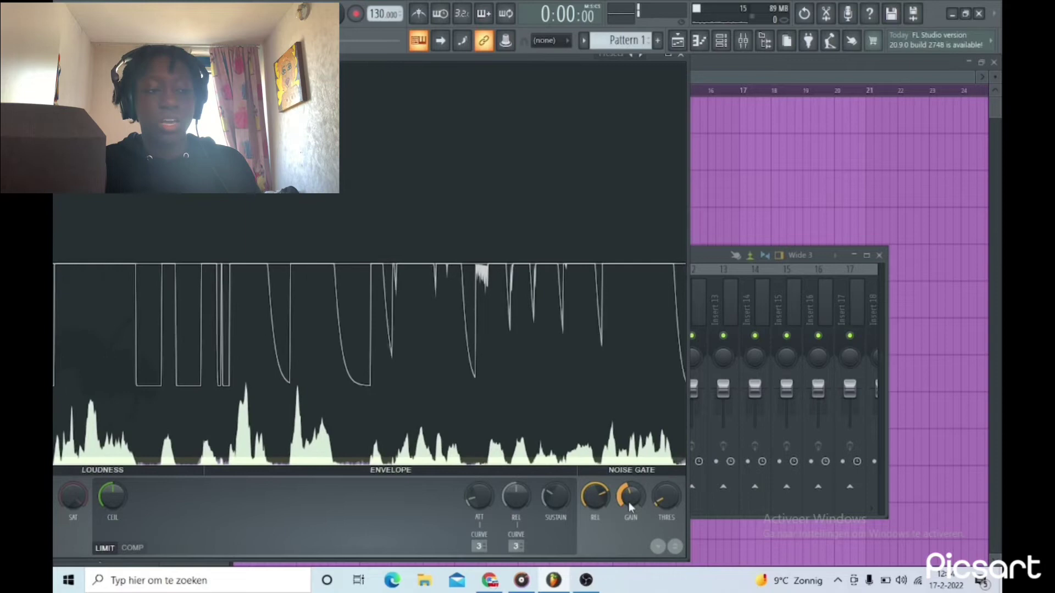
key(Escape)
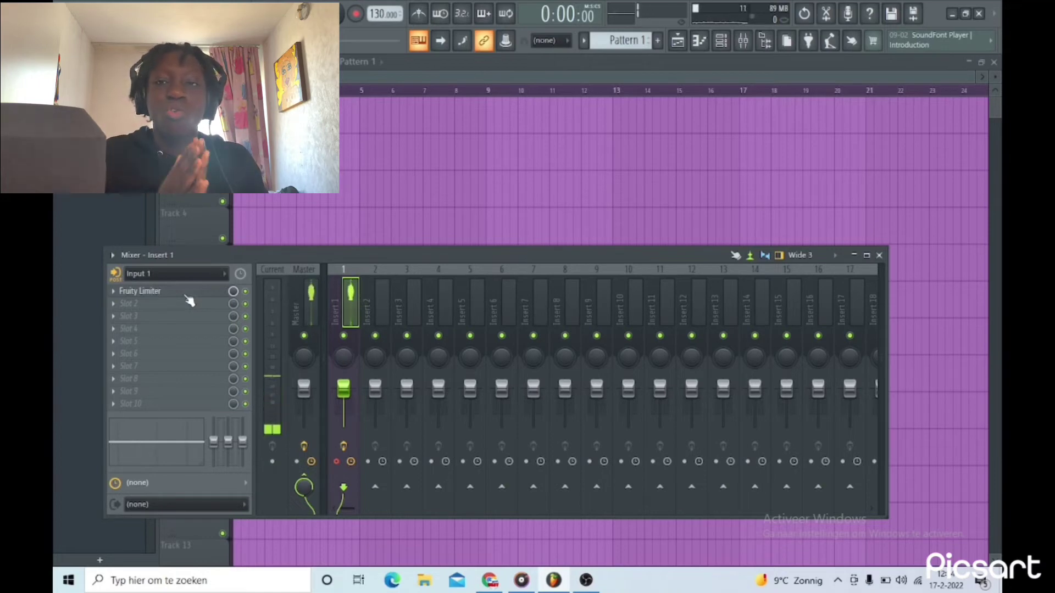
Reopen Fruity Limiter from Insert 1 and drag the NOISE GATE THRES knob lower
click(141, 291)
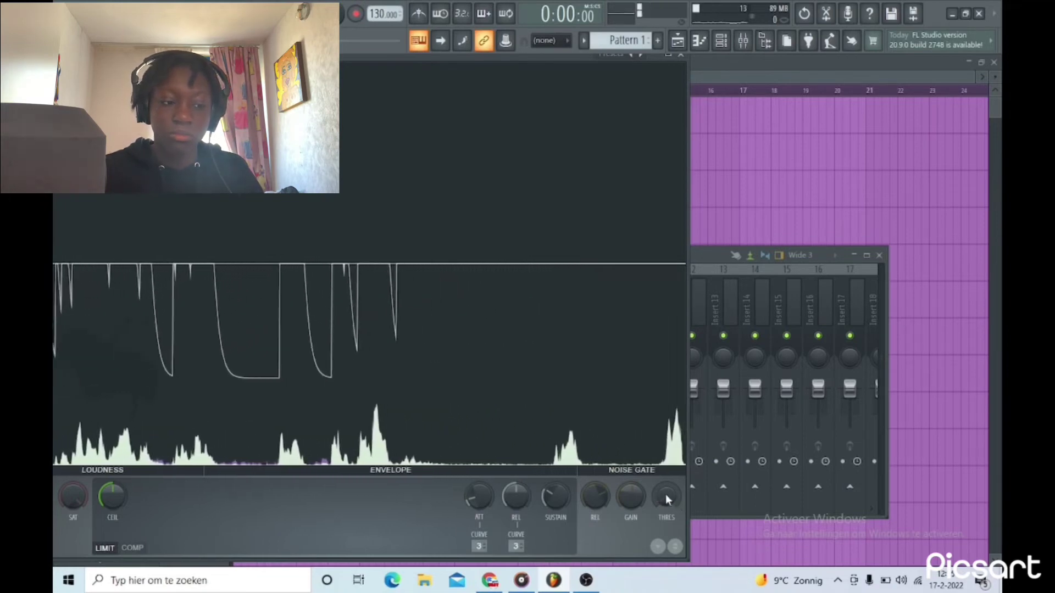
drag(665, 495, 664, 491)
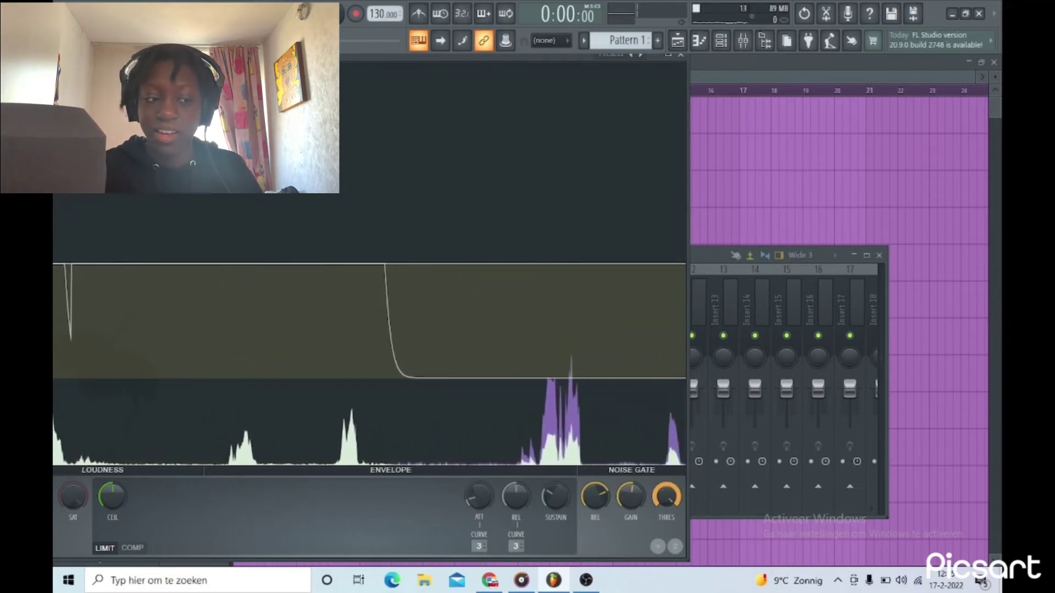
mouse_move(666, 499)
mouse_down()
mouse_move(666, 511)
mouse_move(659, 504)
mouse_up()
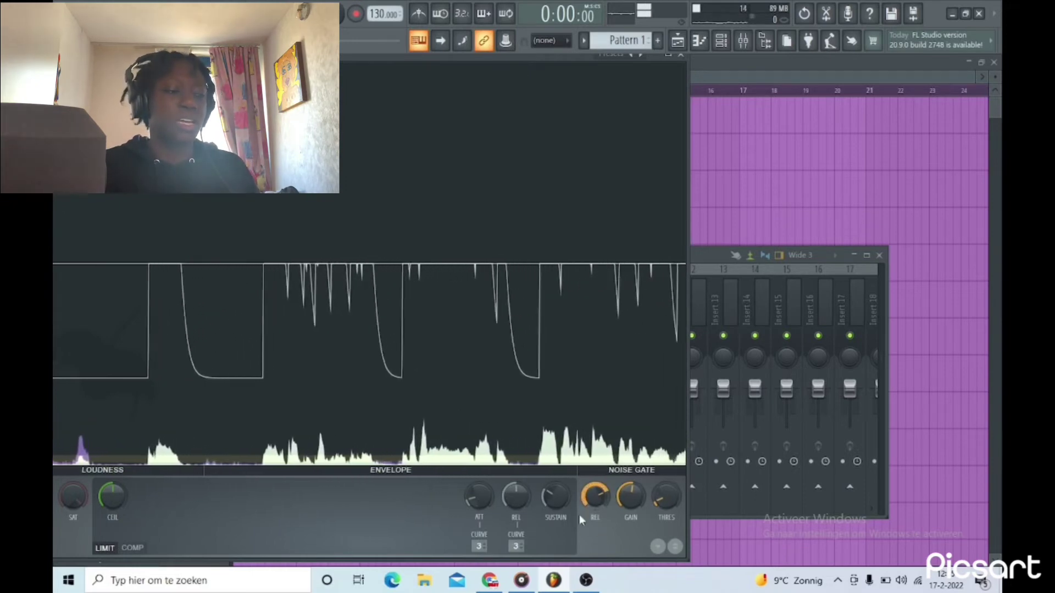
click(133, 549)
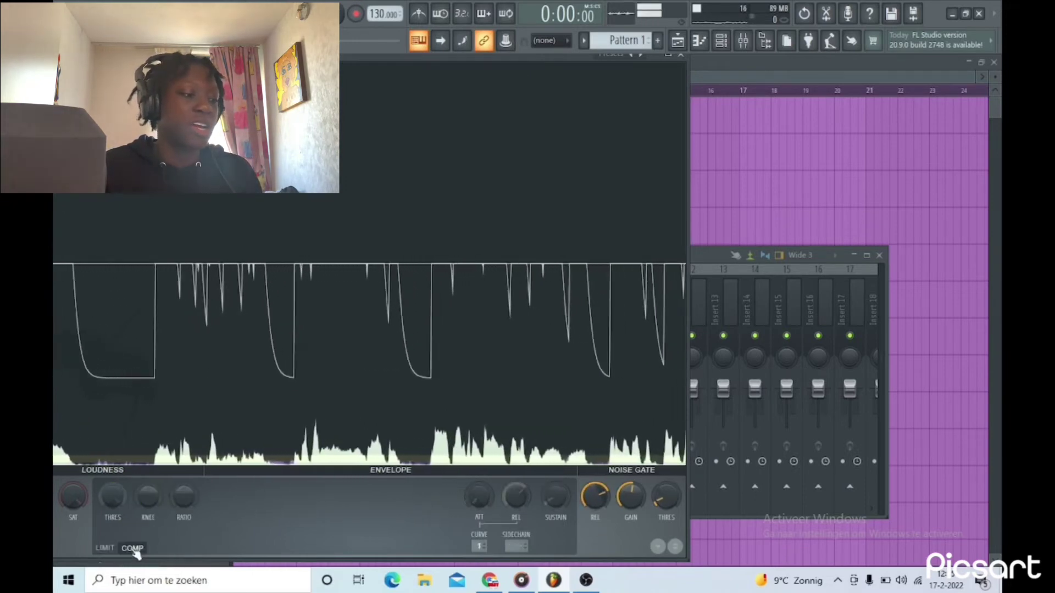
click(105, 548)
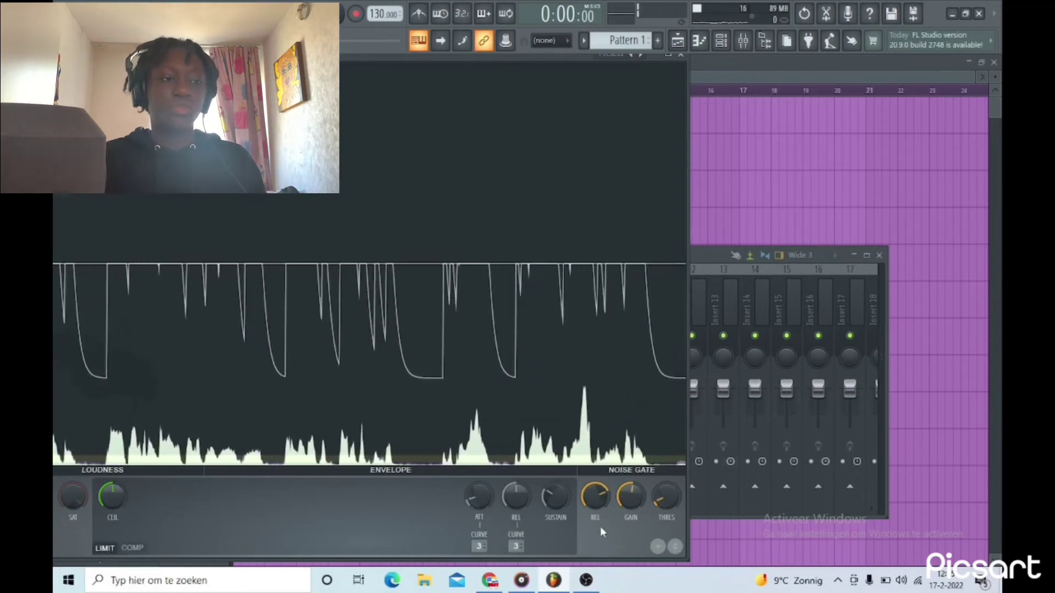
drag(578, 60, 596, 117)
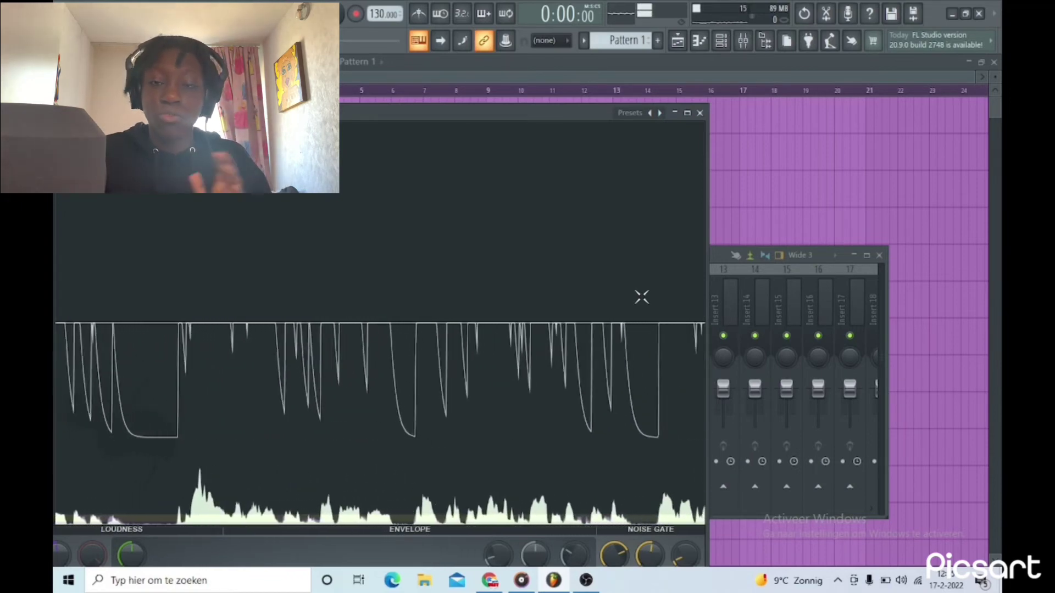
Drag the Fruity Limiter window up and right to expose Insert 1's effect slots
drag(573, 114, 724, 84)
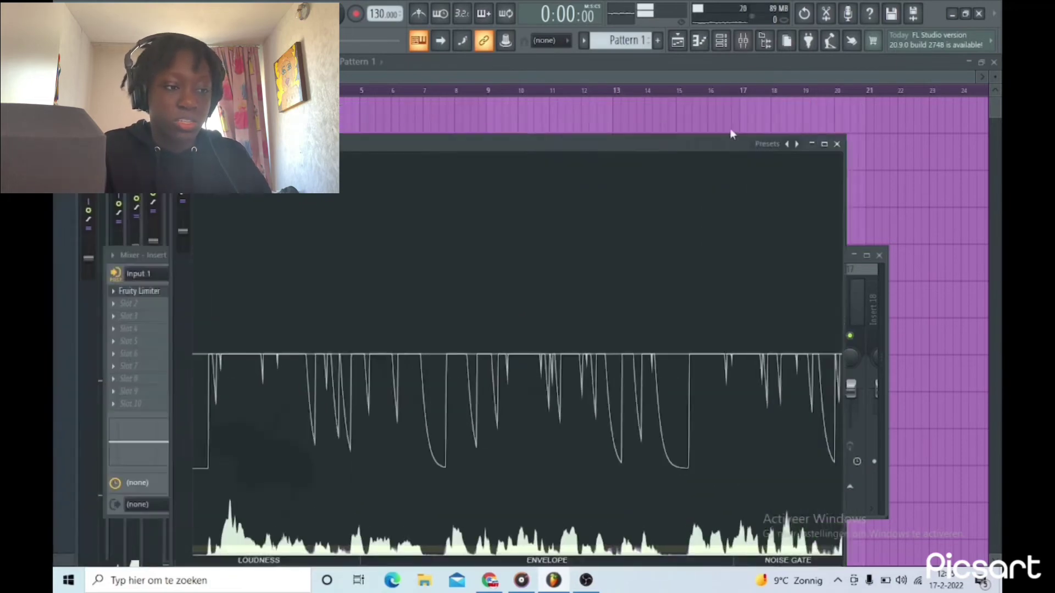